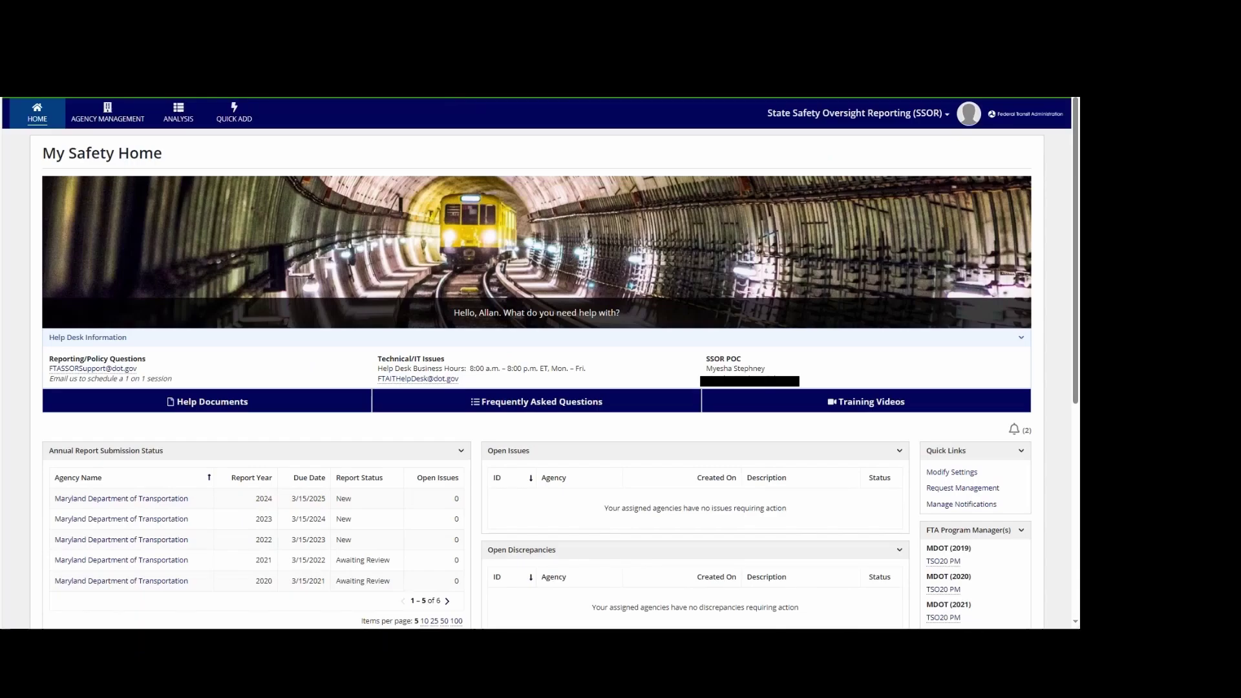
- Under Agency Management, set Report Year to 2023 and open the STARs triennial audit list
click(112, 121)
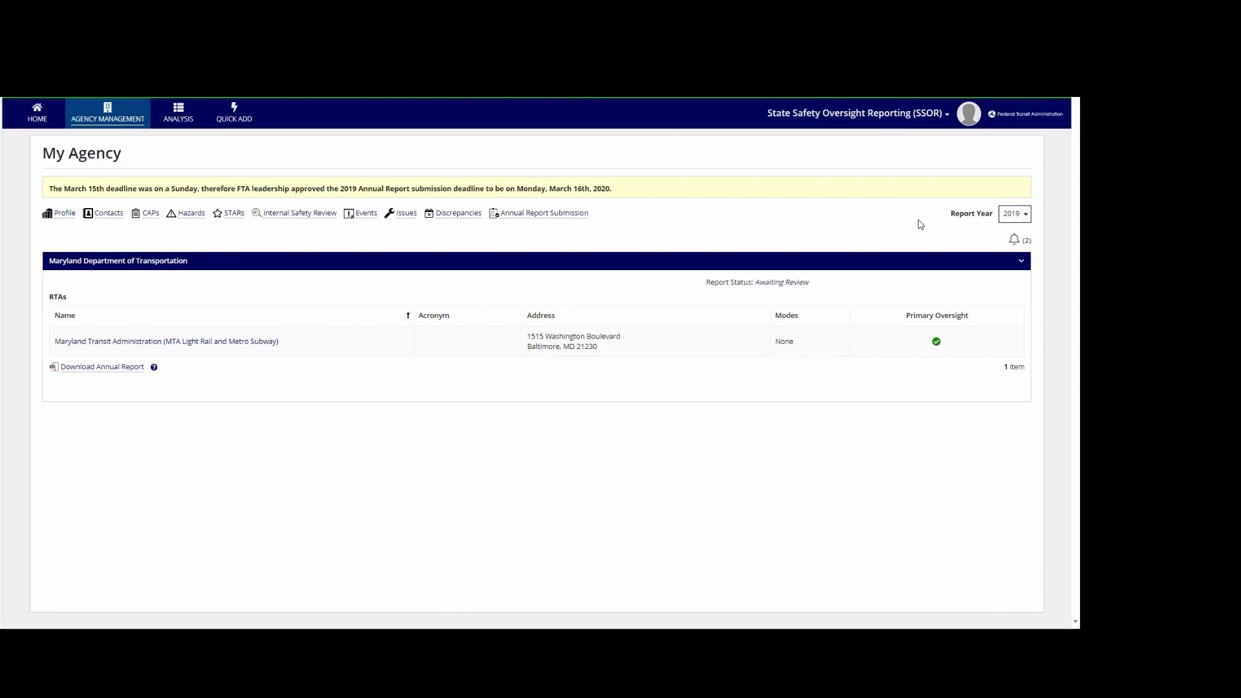
click(1014, 215)
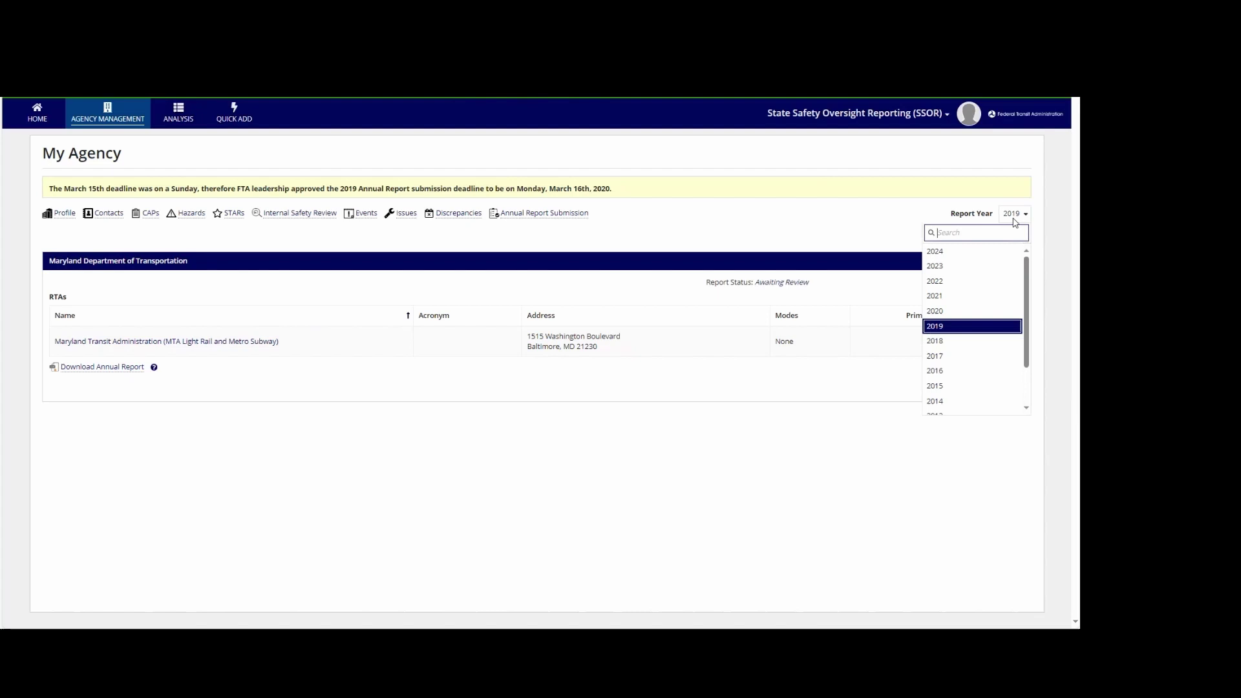
click(996, 267)
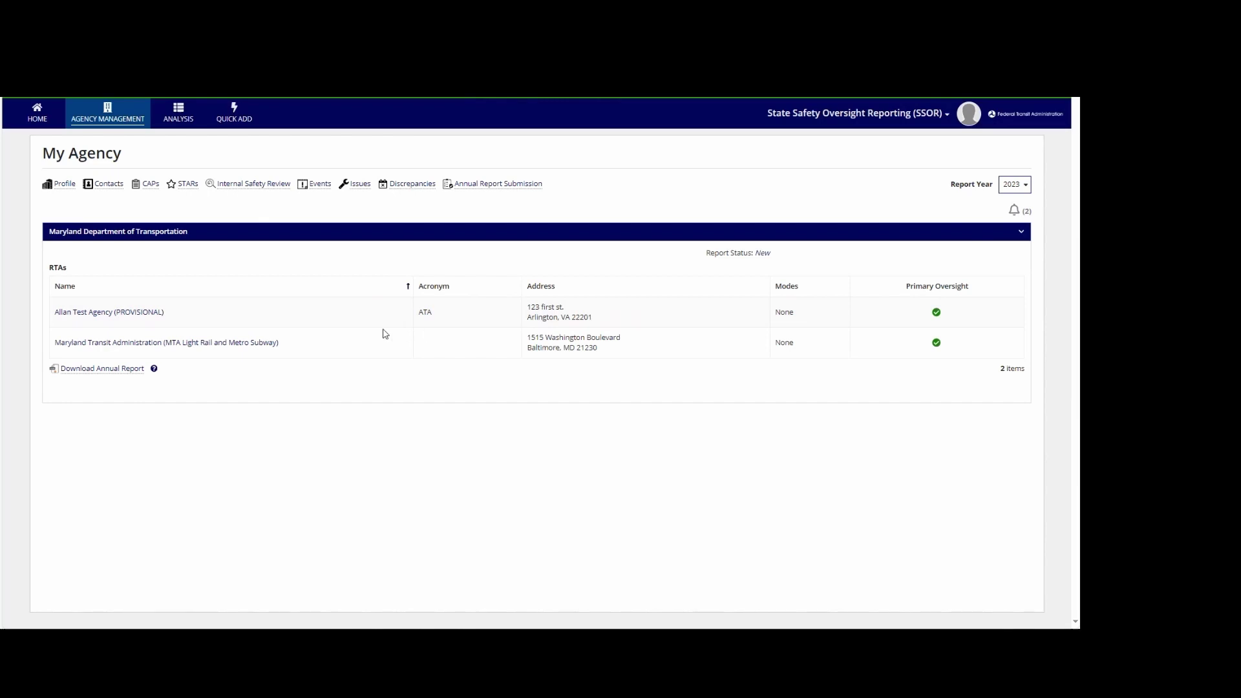
click(186, 186)
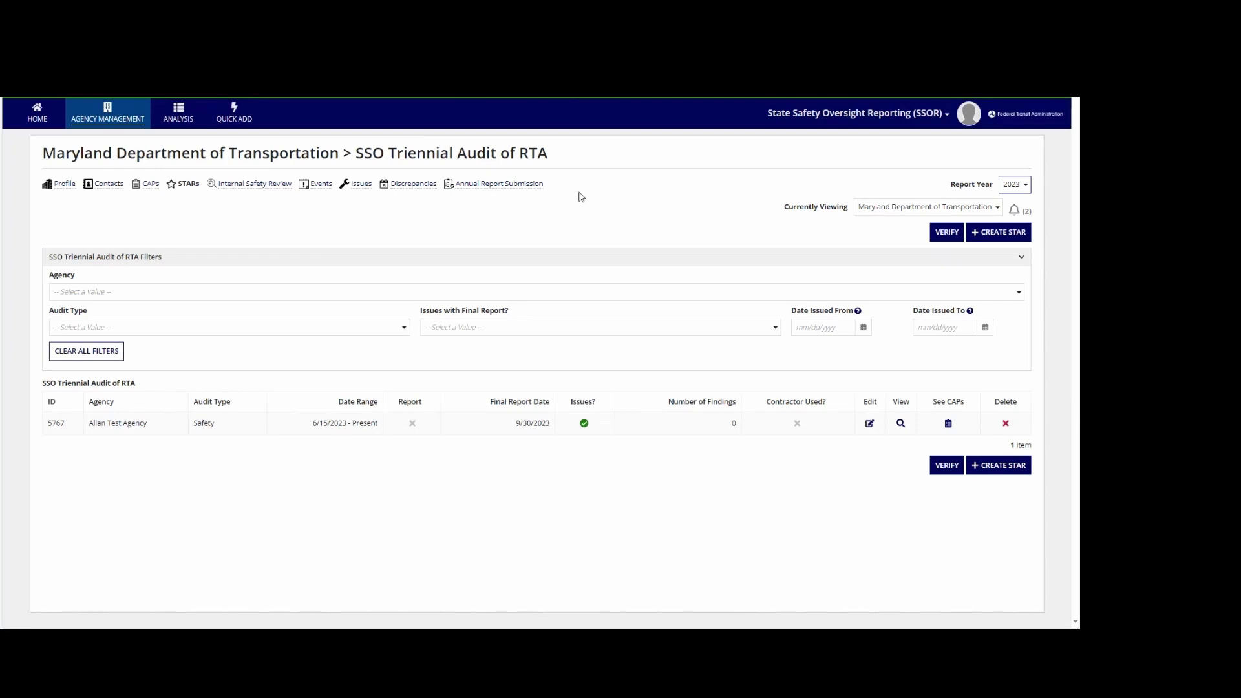
- Create a new STAR record with Allan Test Agency as the RTA and audit type Safety
click(986, 234)
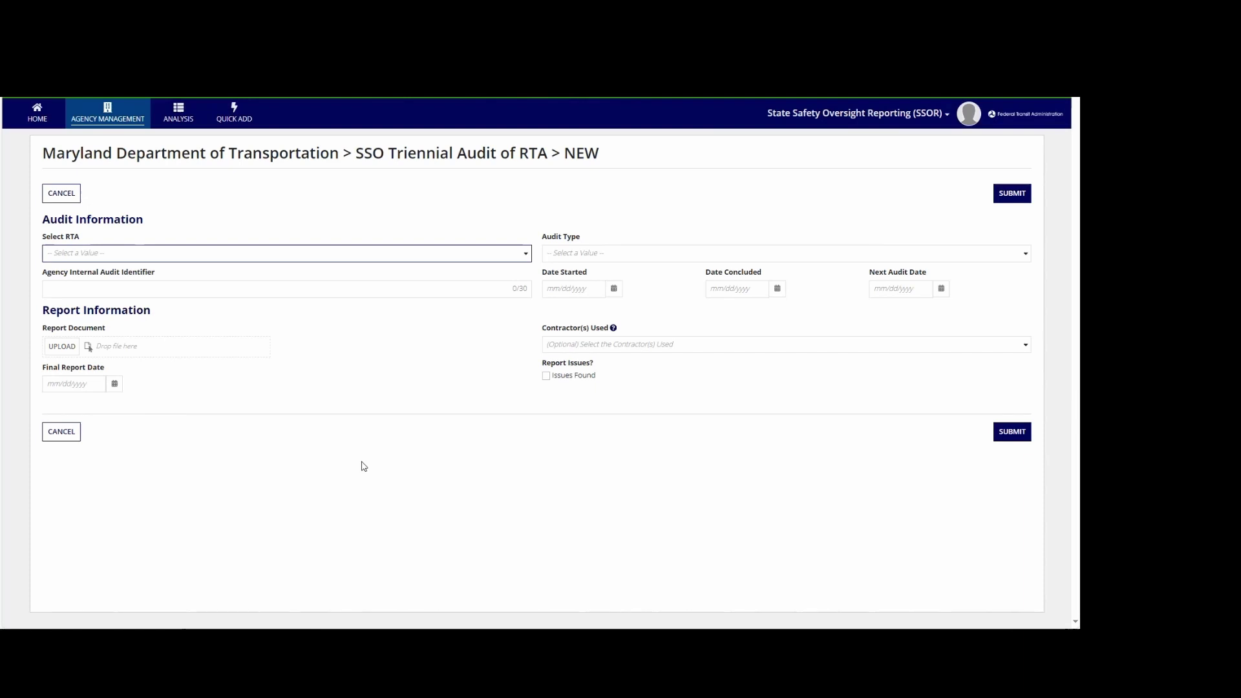
click(111, 254)
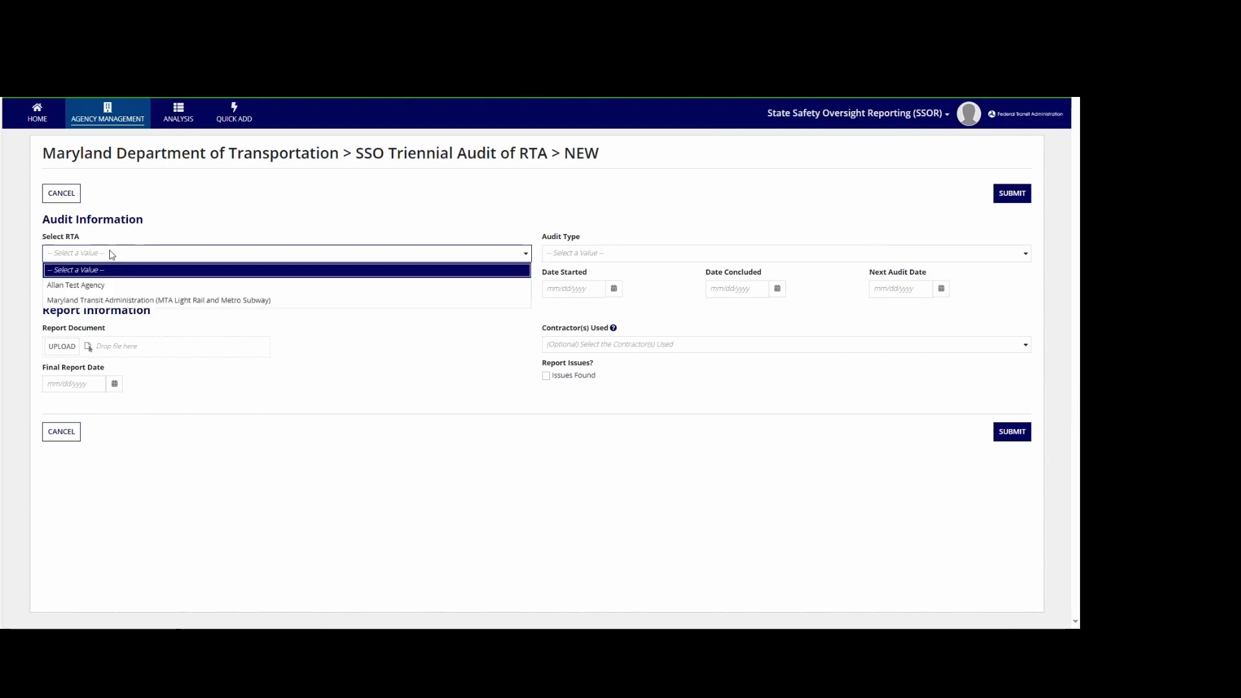
click(106, 286)
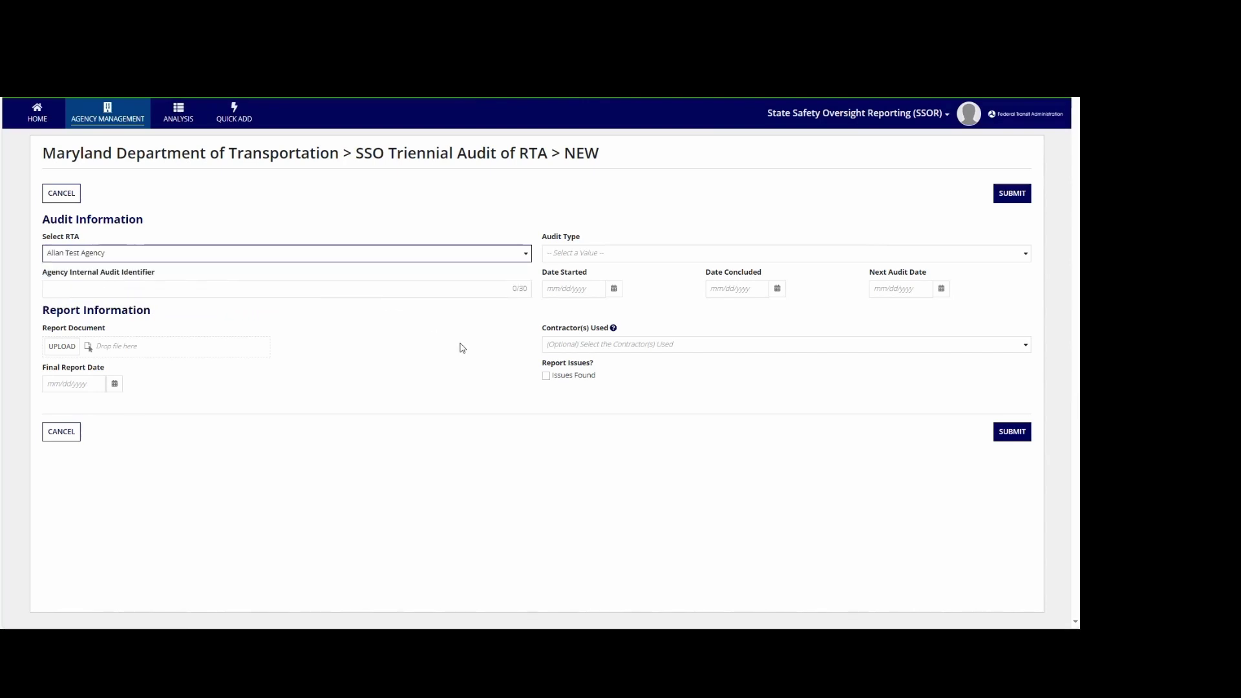
click(560, 260)
click(562, 285)
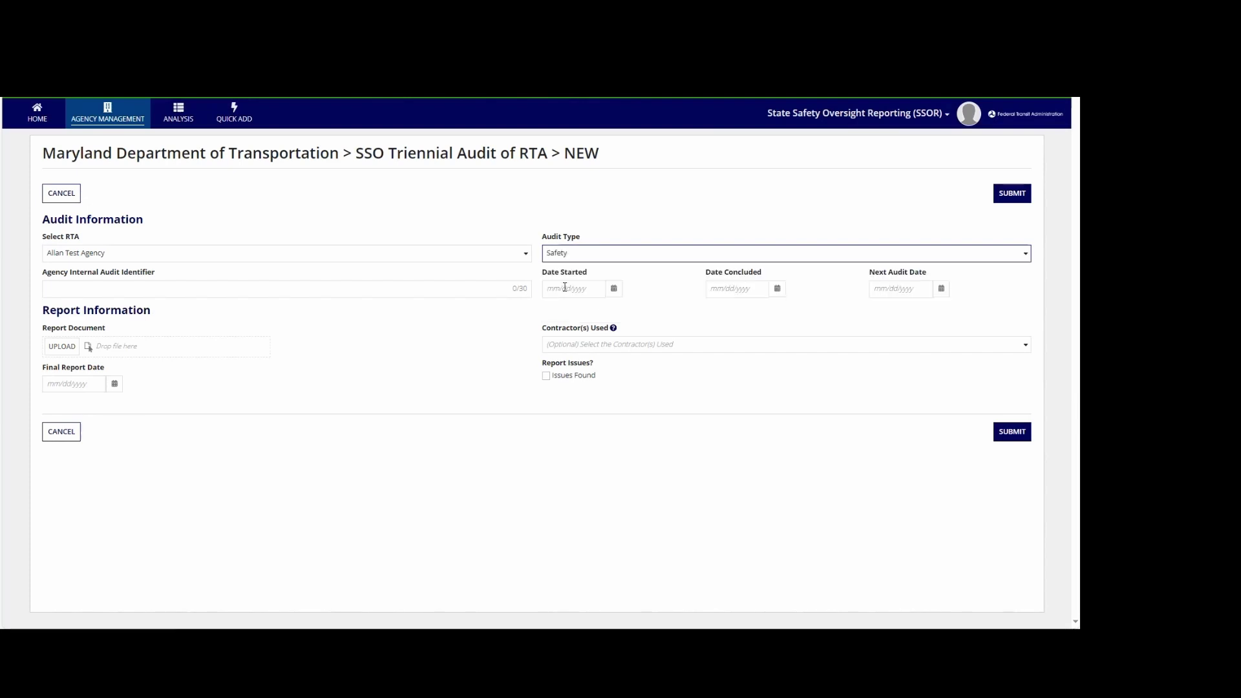
- Set the audit's Date Started to June 15, 2023
click(614, 289)
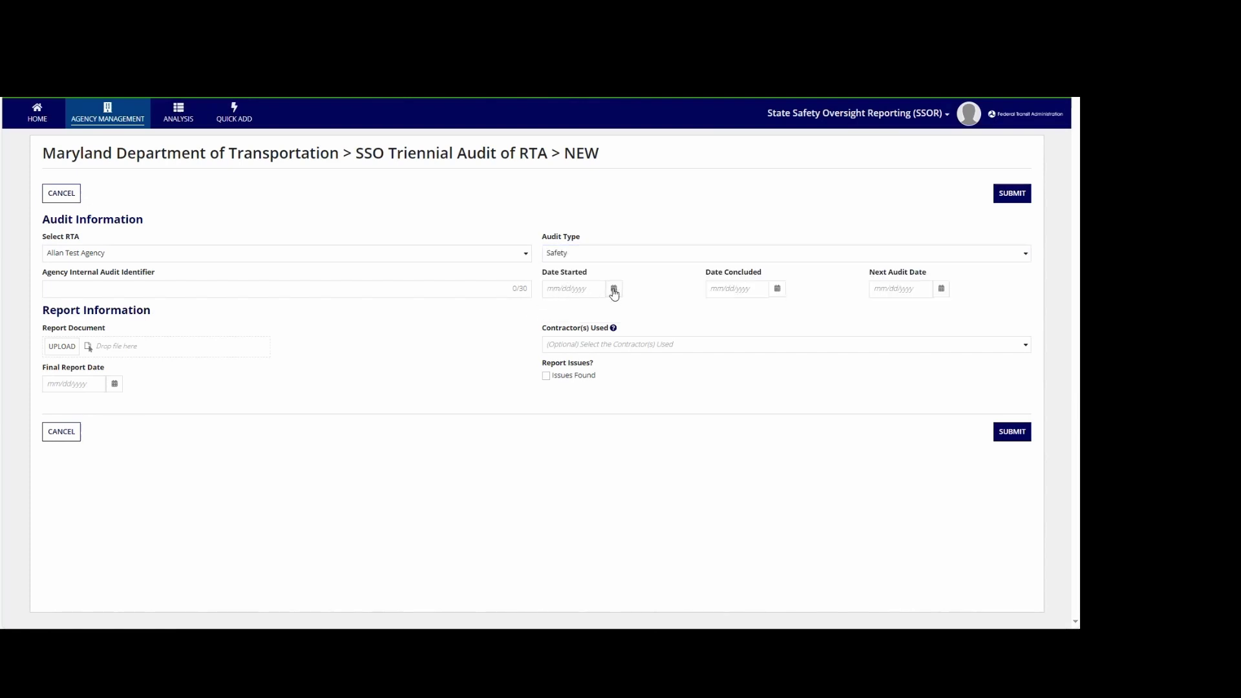
click(651, 310)
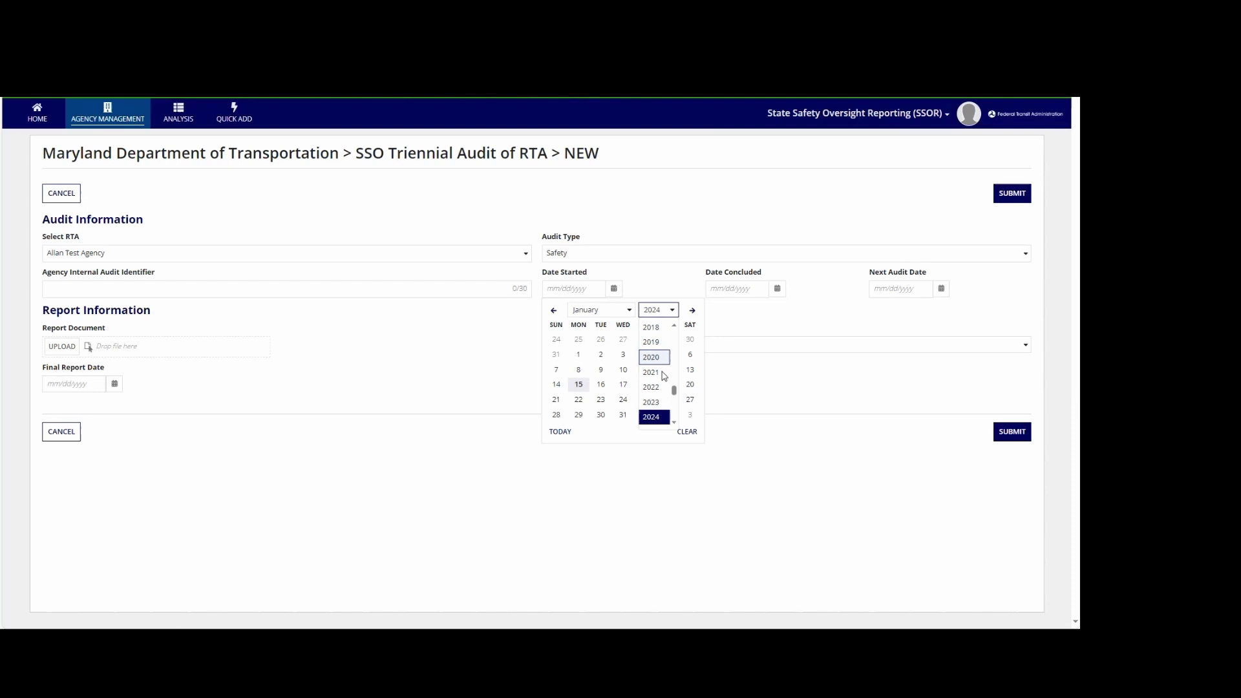
click(651, 402)
click(619, 312)
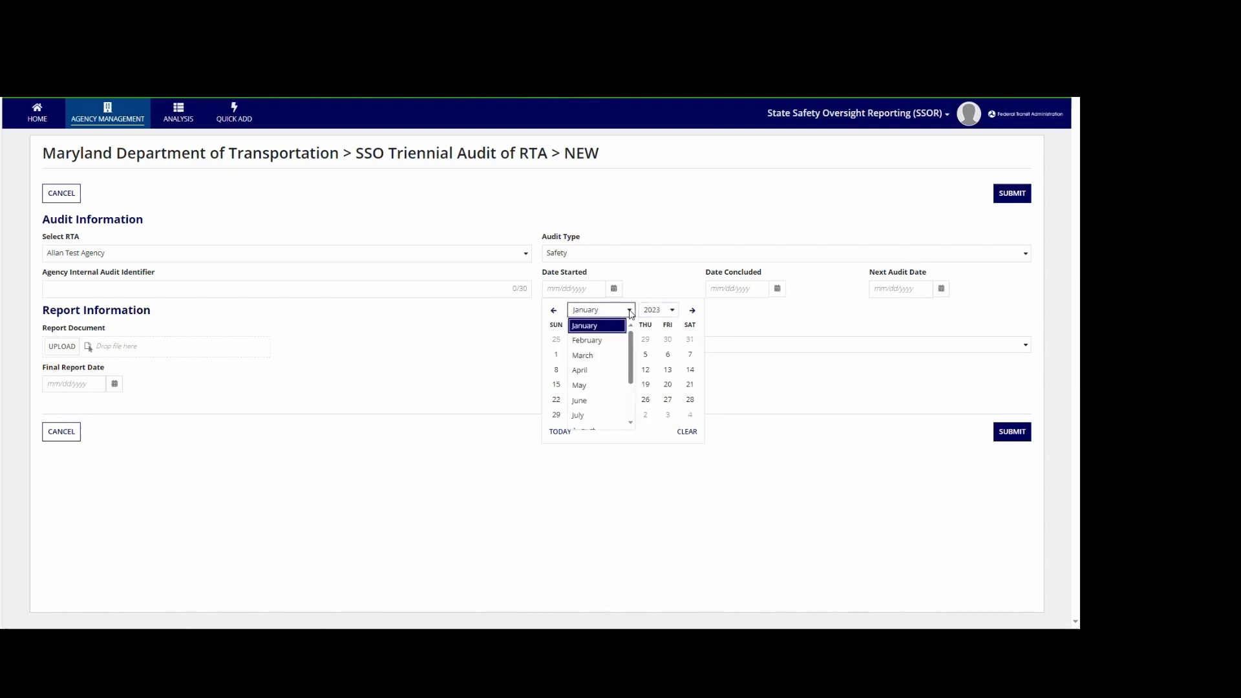
click(604, 402)
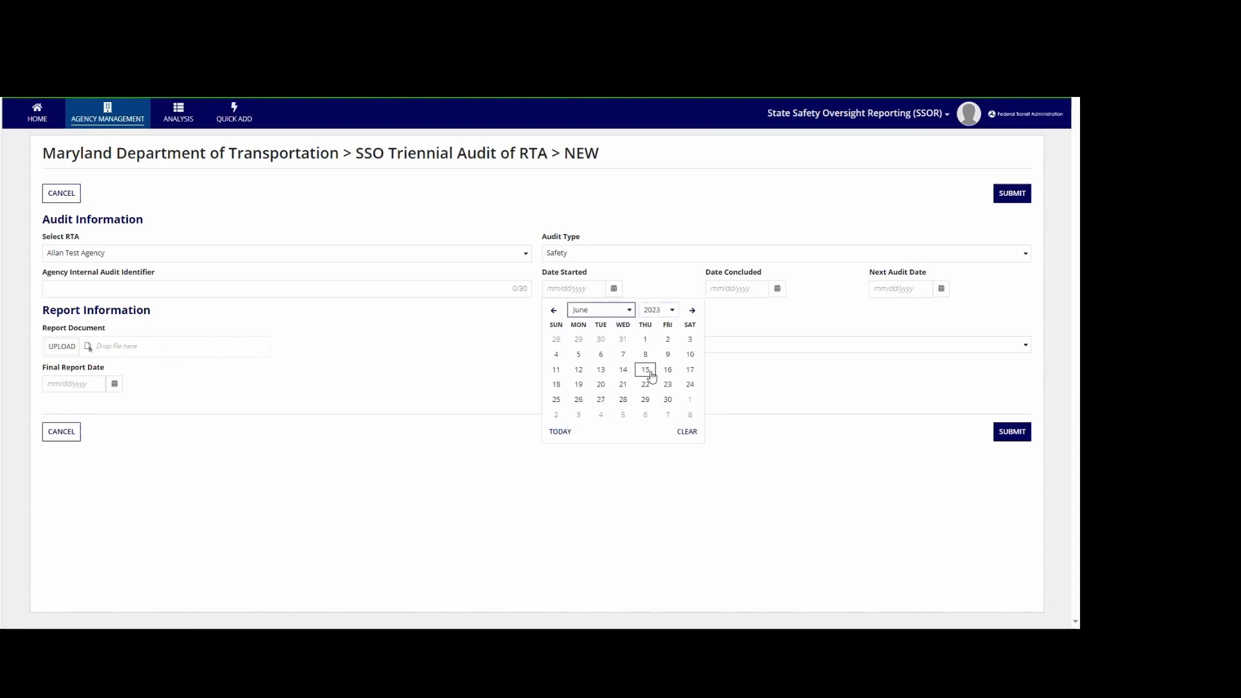
click(644, 369)
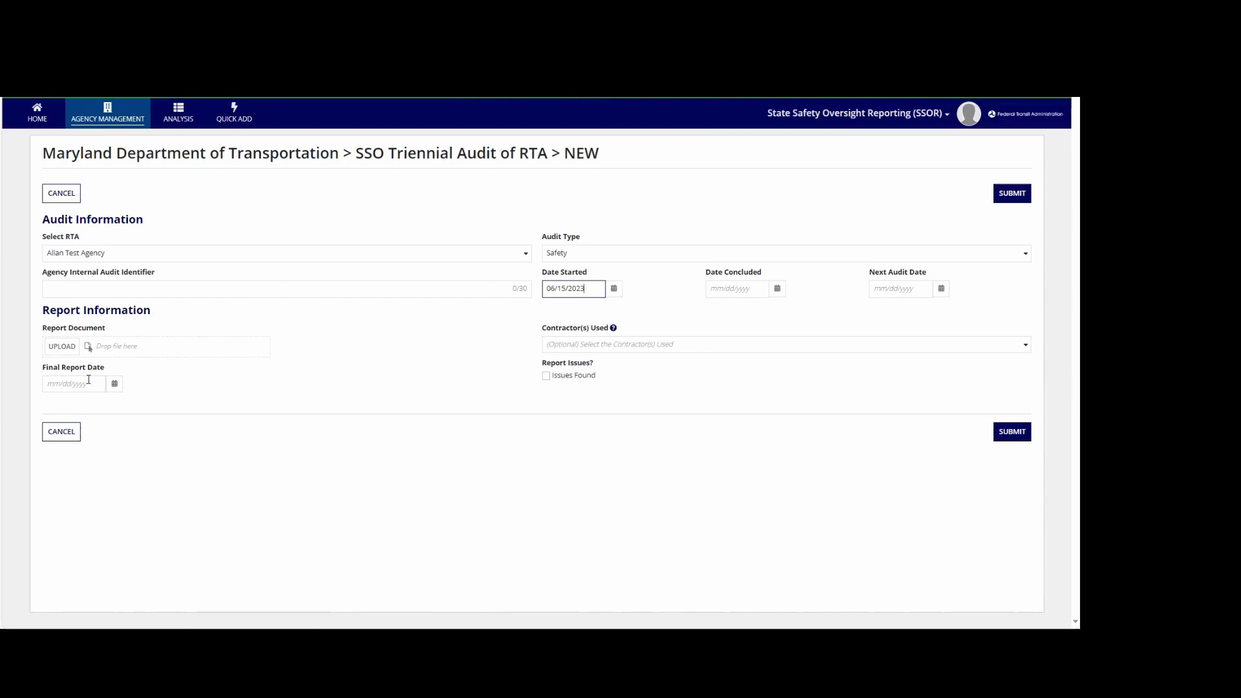
- Set the Final Report Date to September 30, 2023 and submit the new Safety audit
click(114, 384)
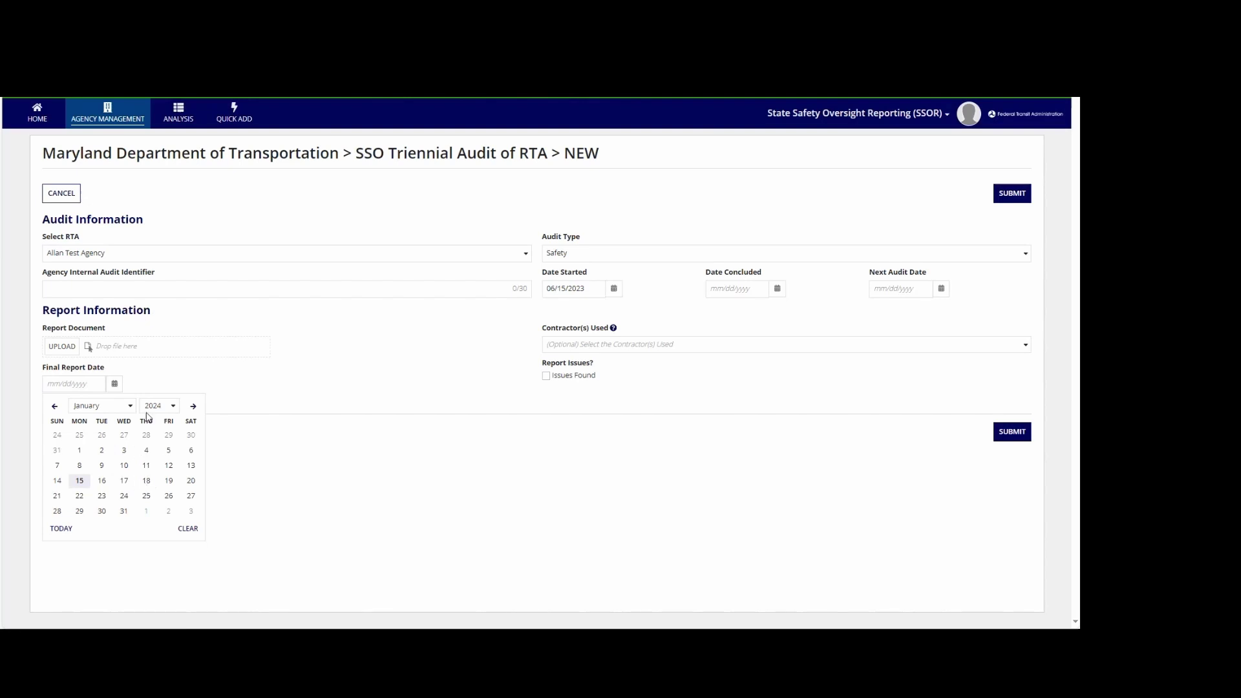
click(173, 409)
click(155, 496)
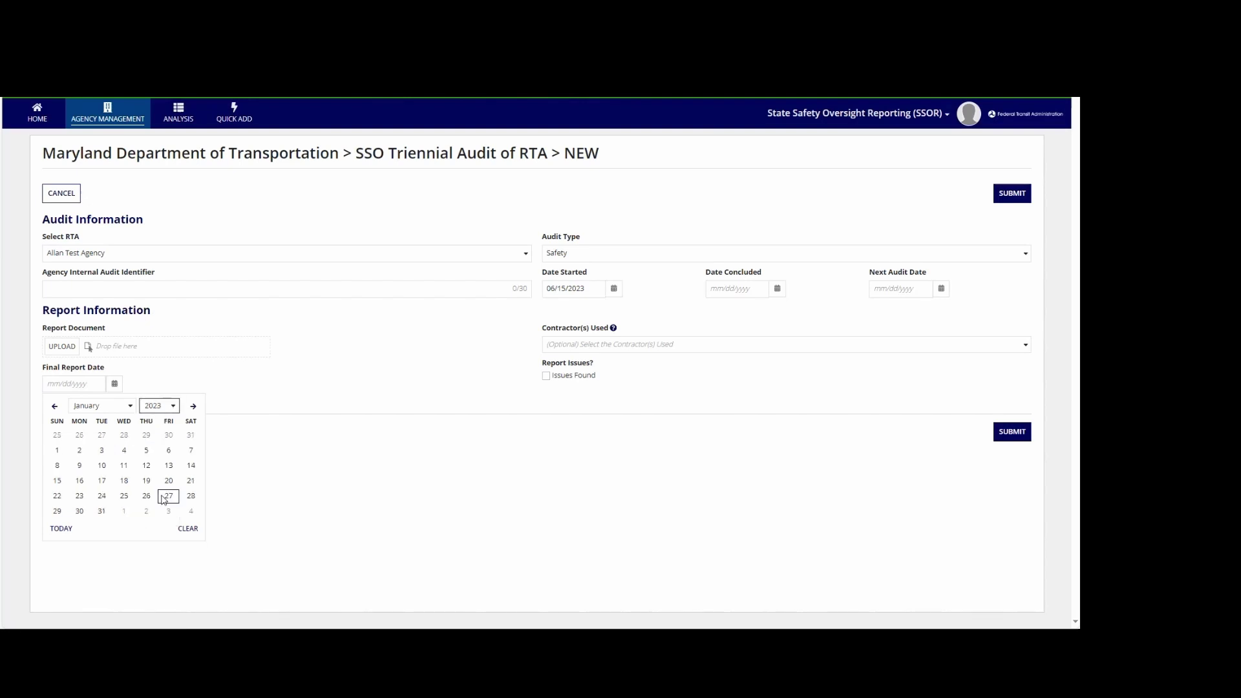
click(107, 406)
scroll(102, 498, down, 2)
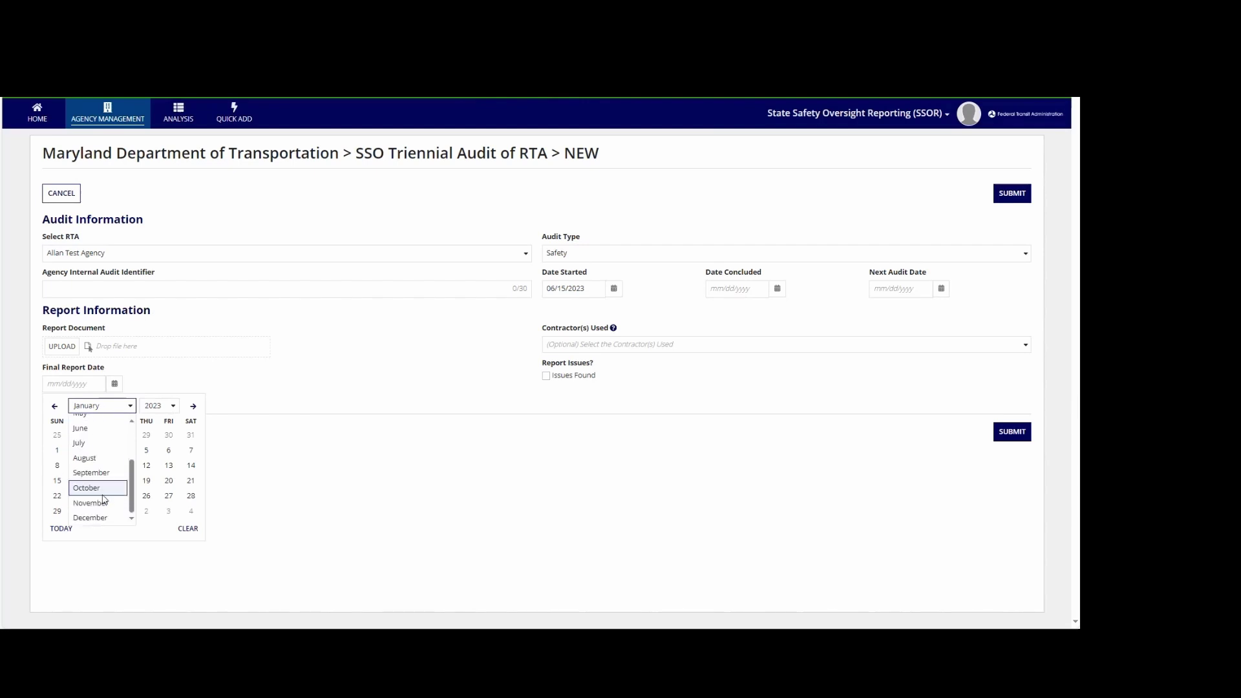
click(91, 473)
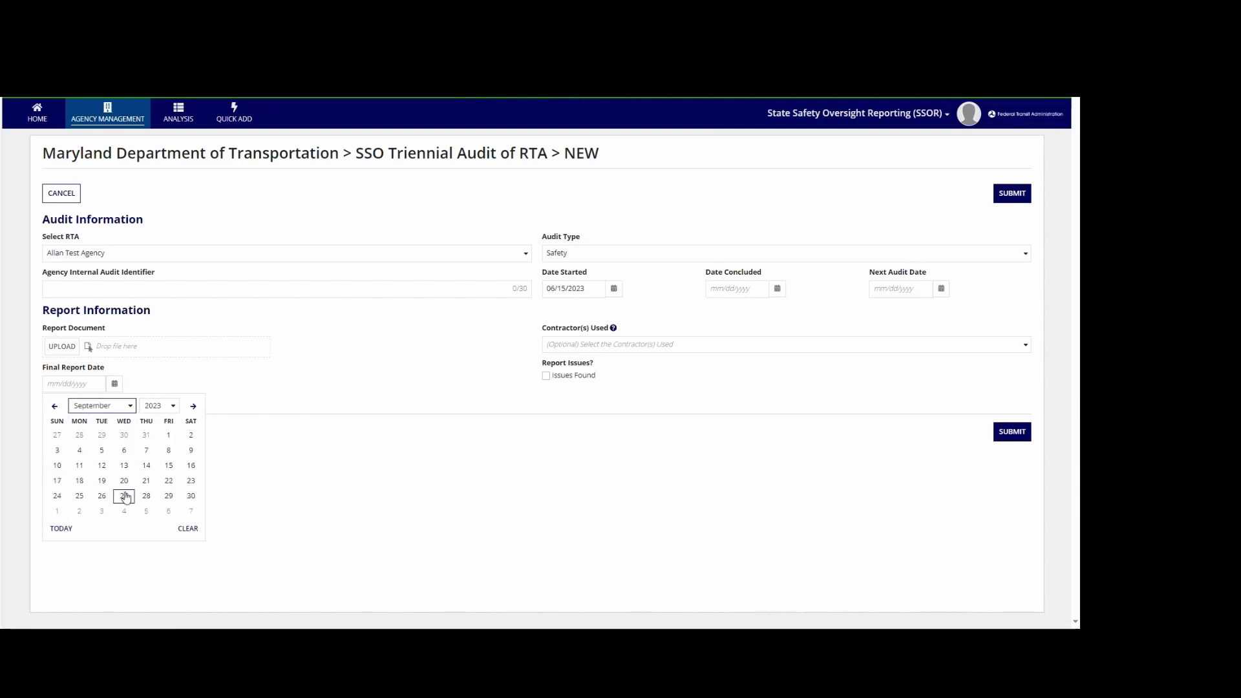
click(190, 496)
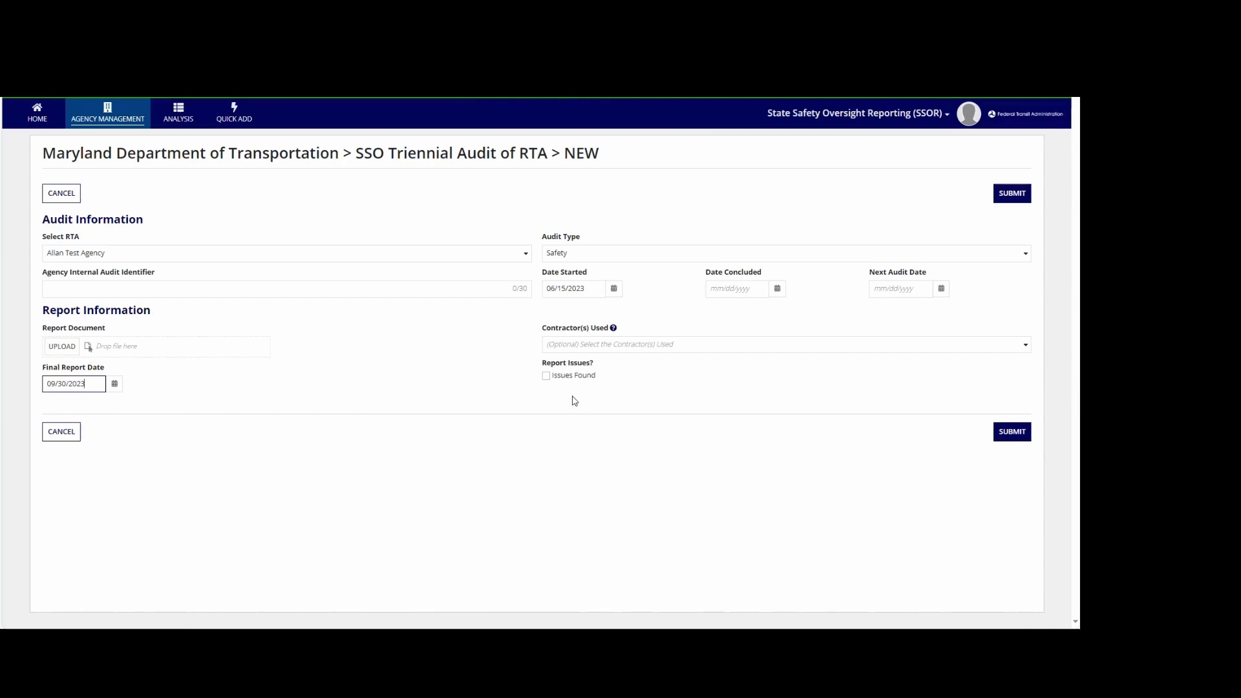
click(1013, 439)
click(1019, 441)
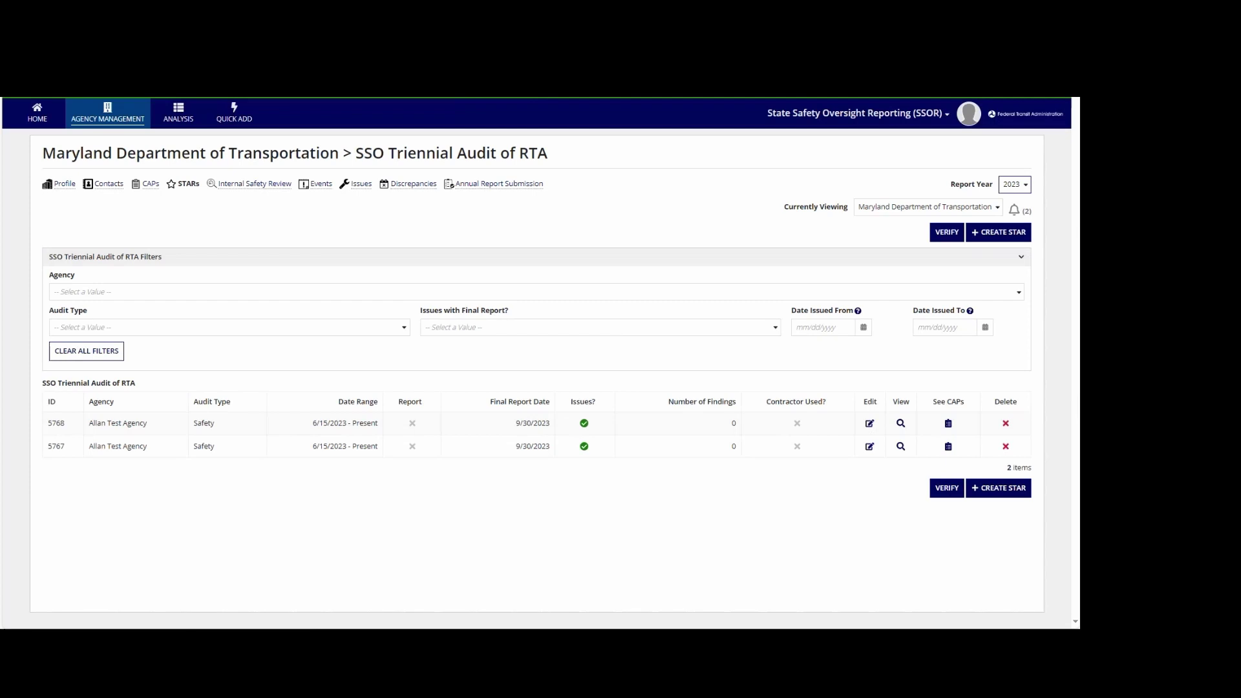
- Open Safety Audit 5768's edit form from the audit list
click(871, 428)
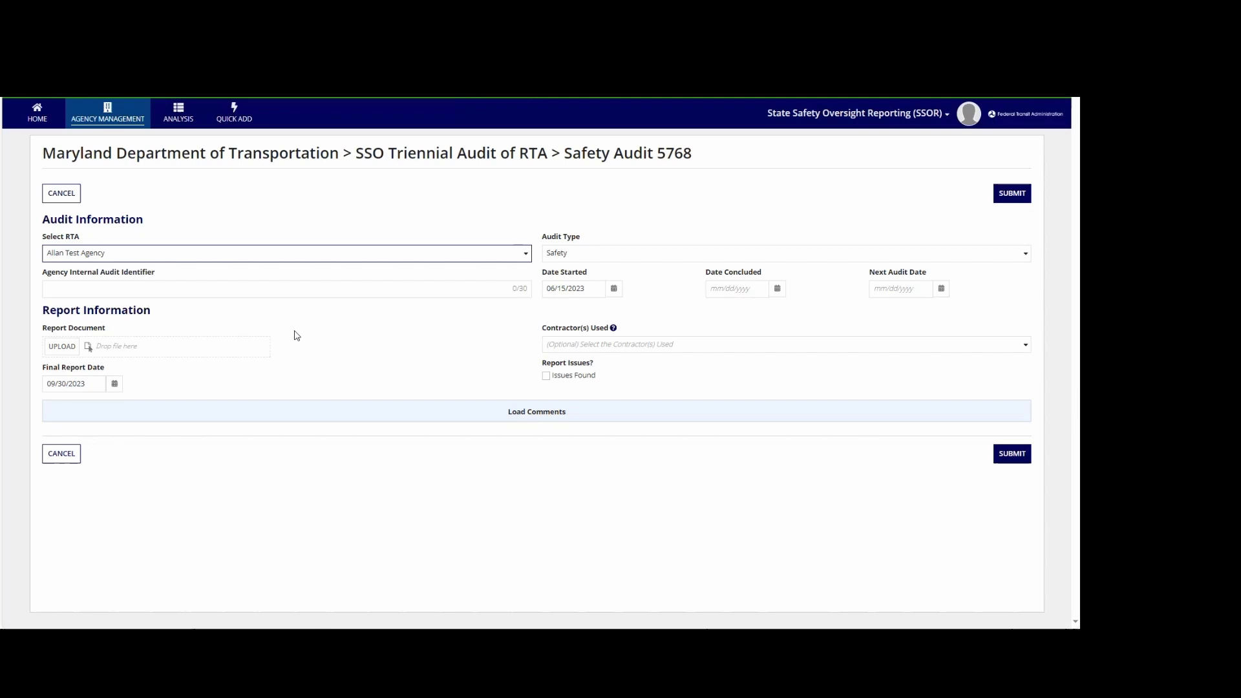
- Change audit 5768's Date Started to June 14, 2023 and submit
click(613, 289)
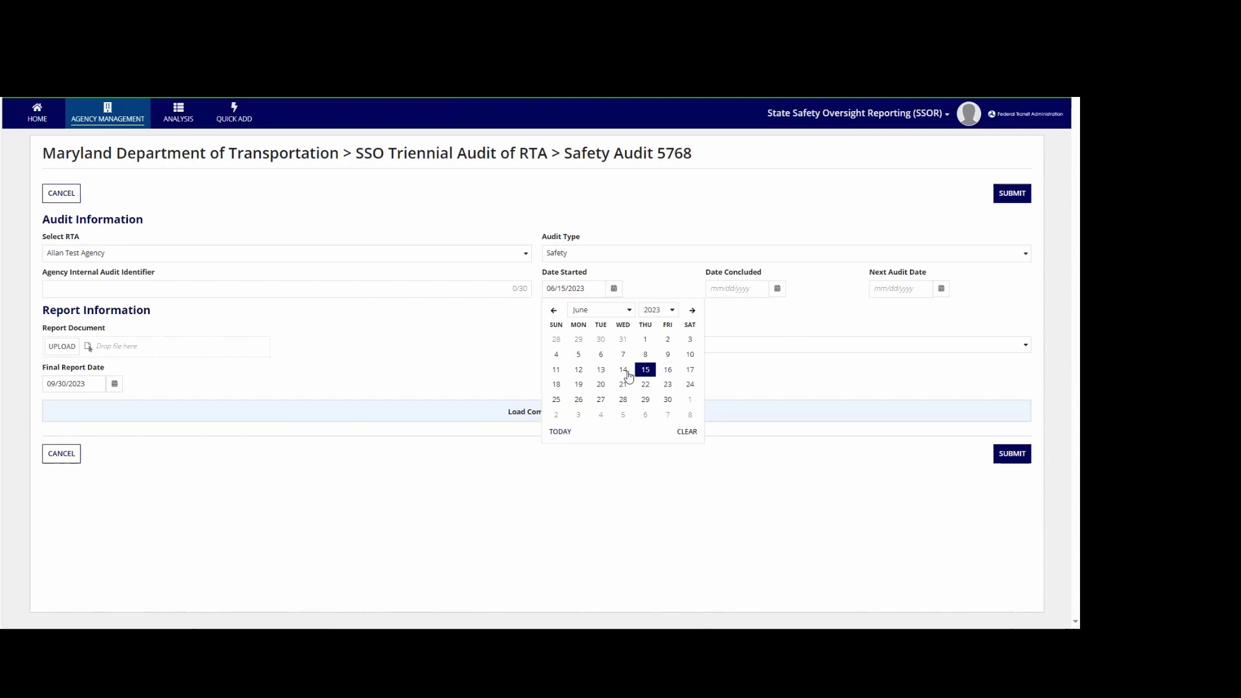
click(624, 371)
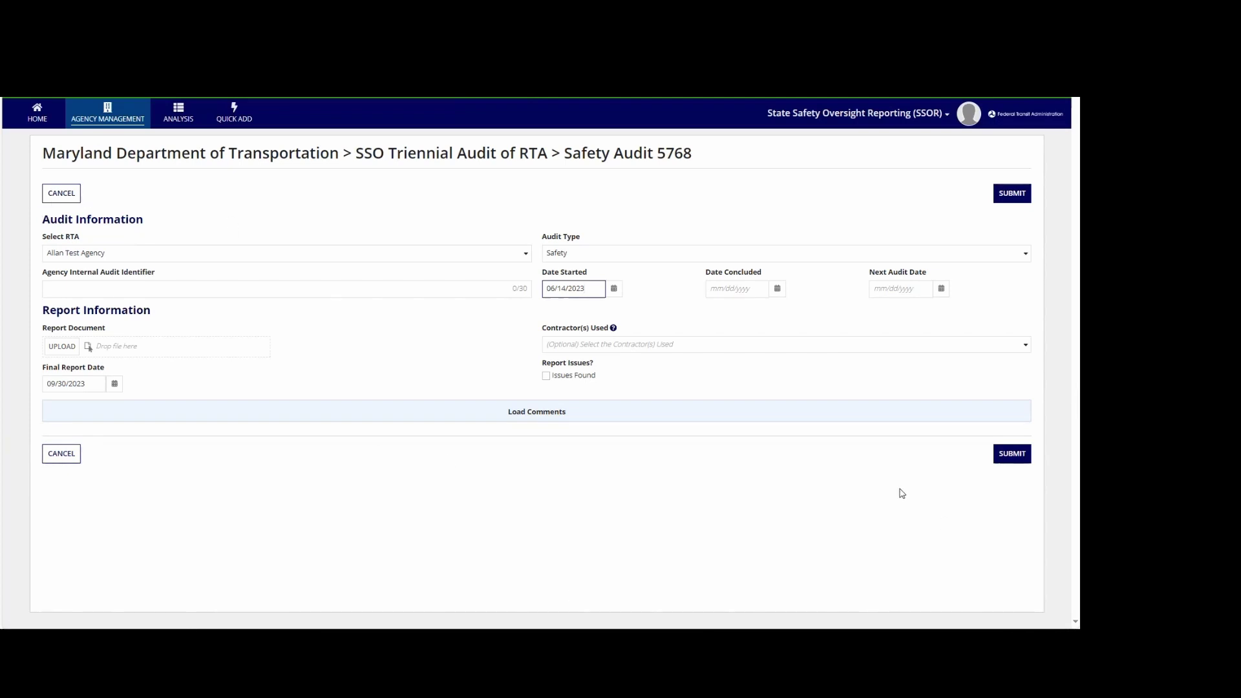
click(1010, 456)
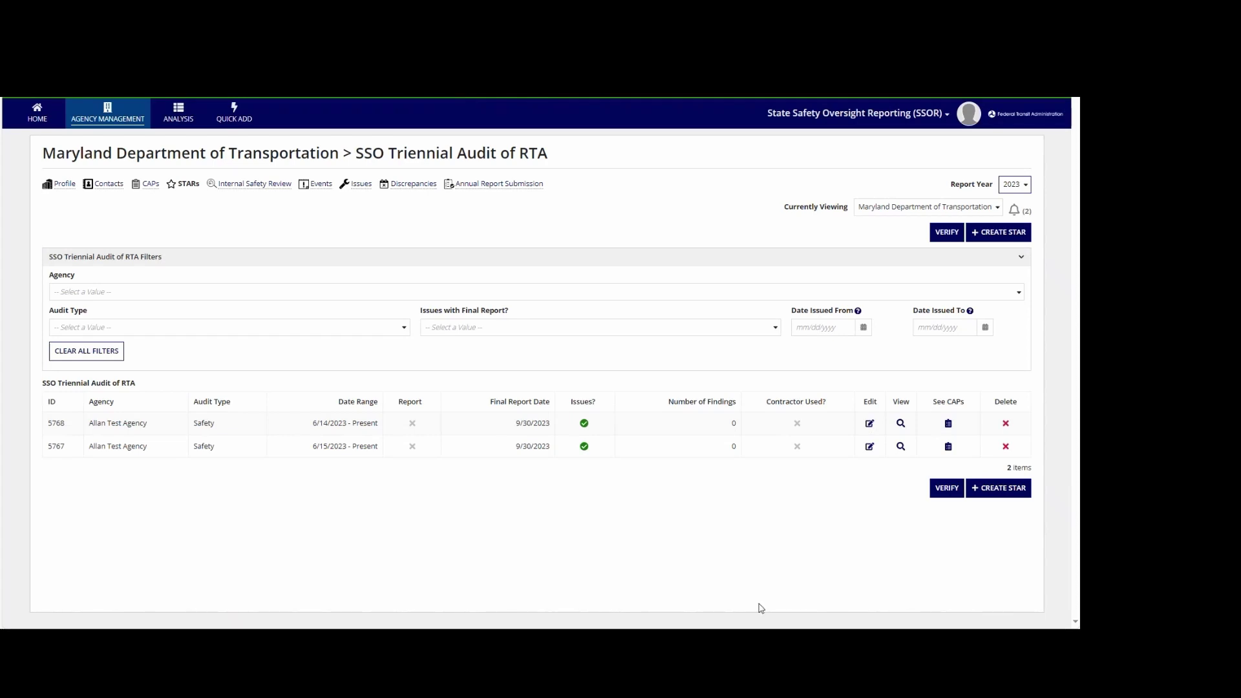
- Delete audit 5768 with its red X and answer the Delete Audit confirmation
click(1005, 424)
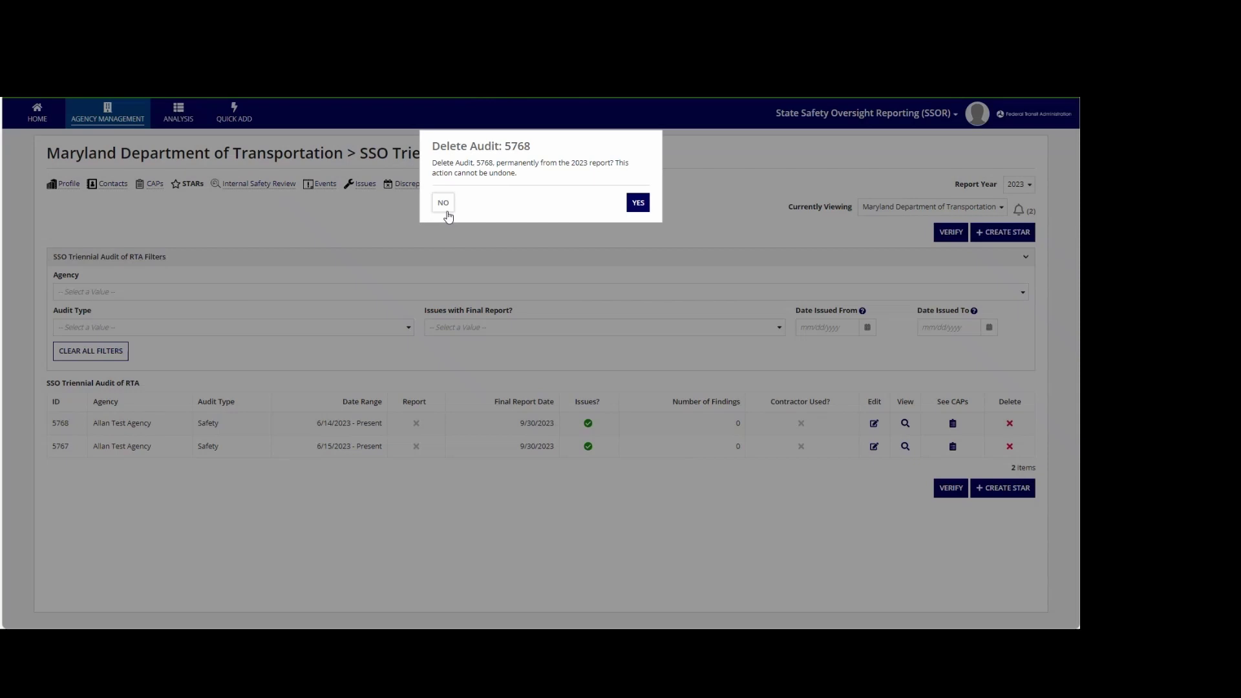
click(649, 205)
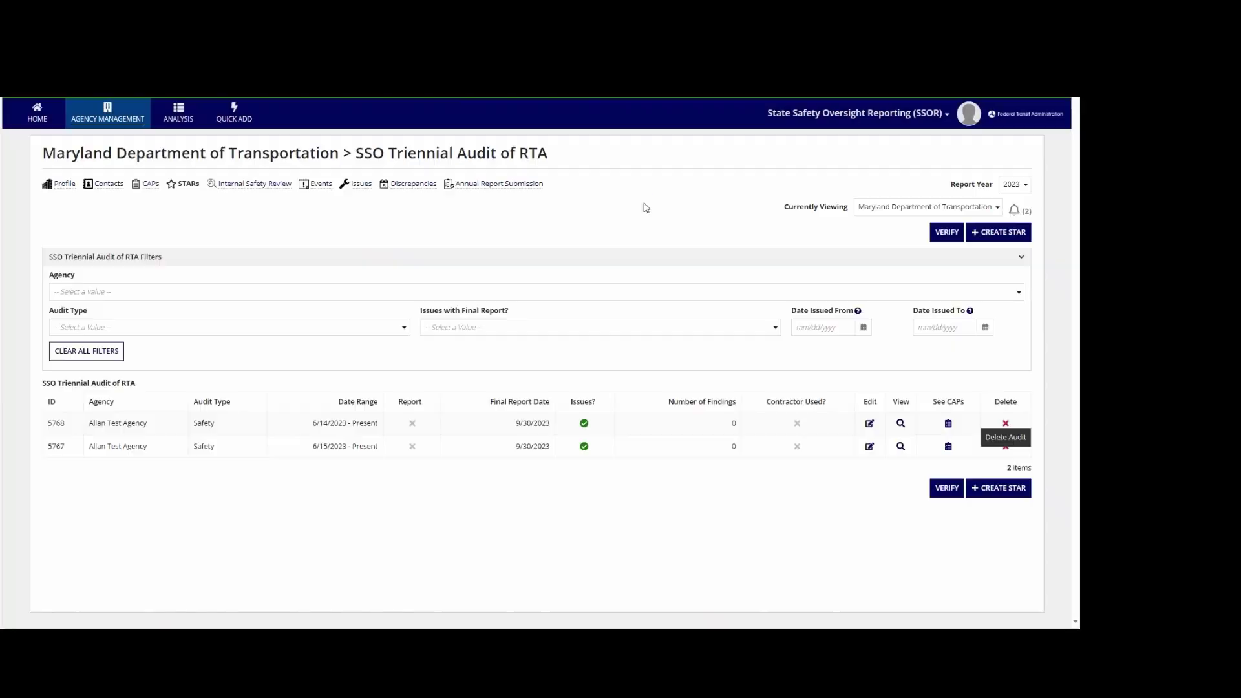